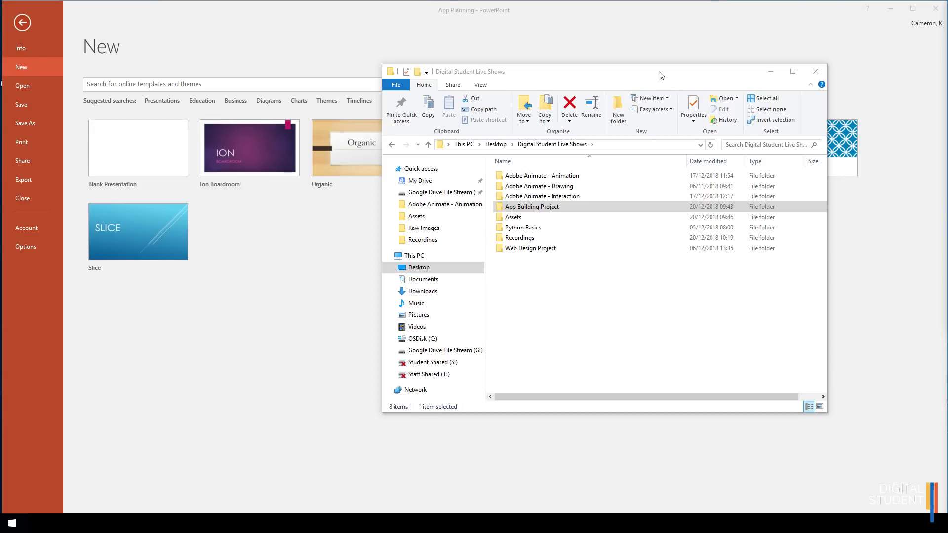
# Open the App Building Project folder, confirm App Planning is inside, then close File Explorer.
pyautogui.moveTo(660, 75); pyautogui.dragTo(630, 70)
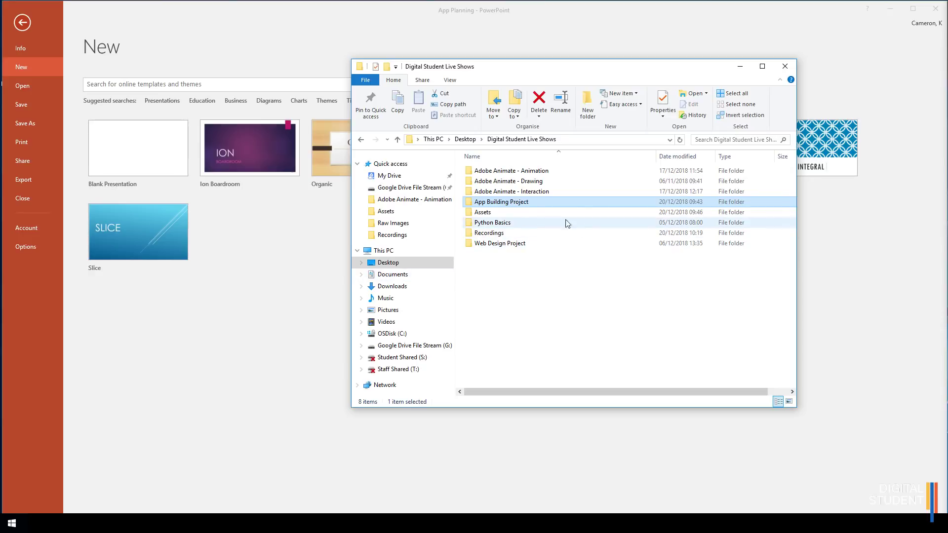
pyautogui.moveTo(517, 208)
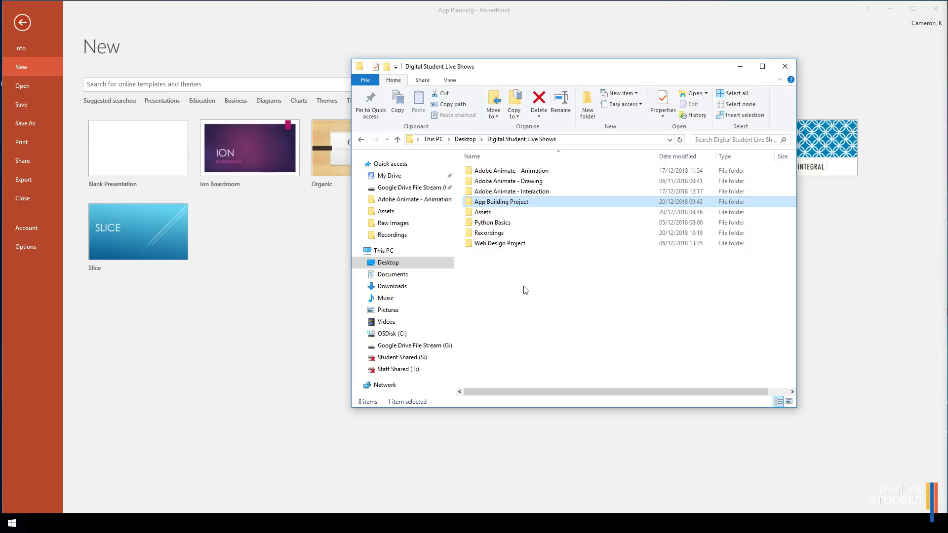
pyautogui.doubleClick(506, 204)
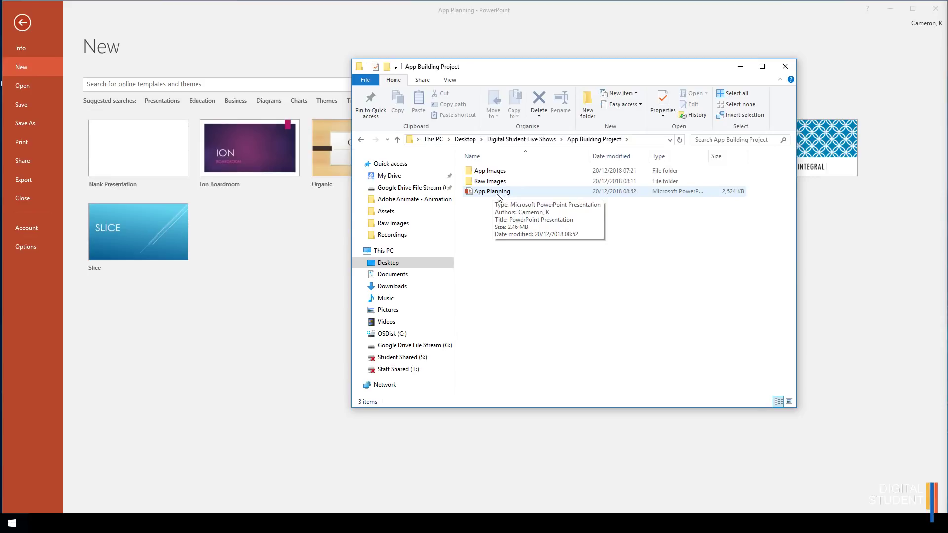
pyautogui.click(521, 193)
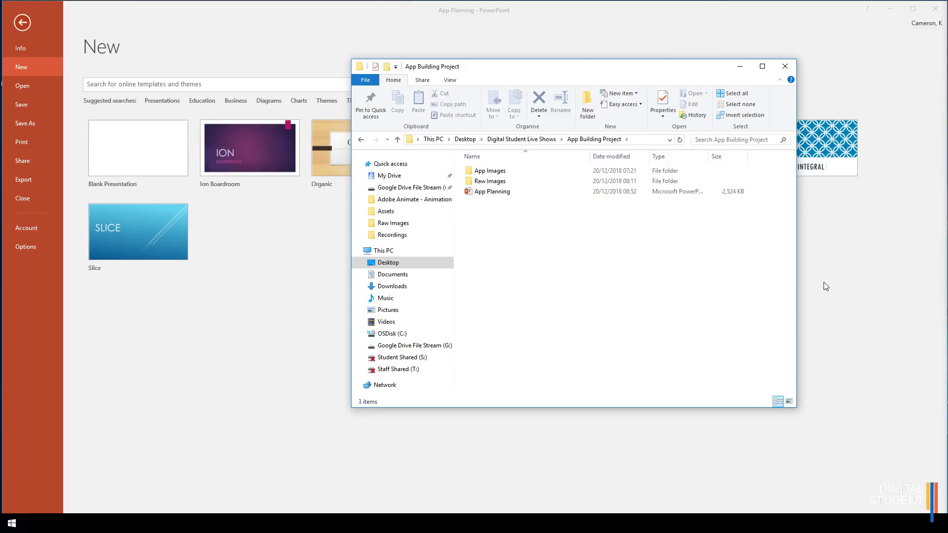
pyautogui.hotkey('alt', 'F4')
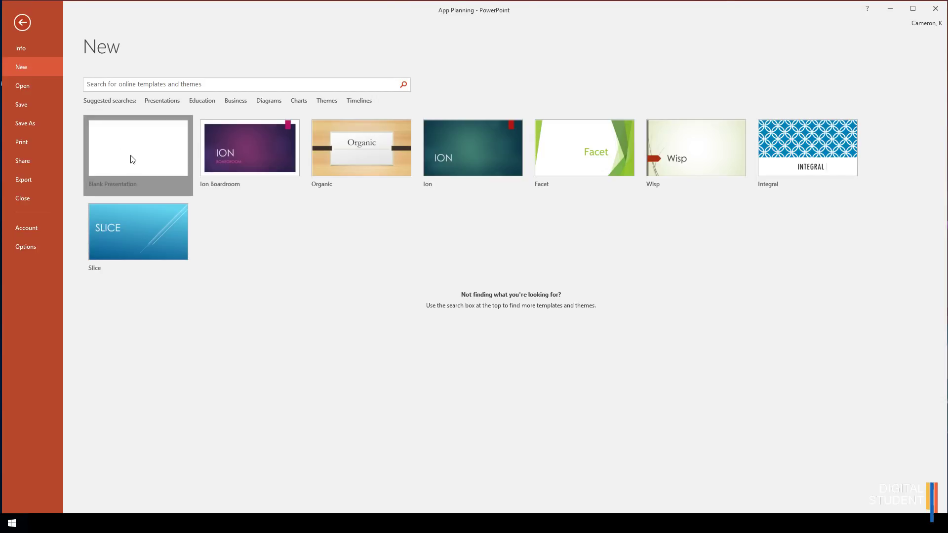
# Start a new blank presentation, Presentation2.
pyautogui.press('Escape')
pyautogui.hotkey('ctrl', 'n')
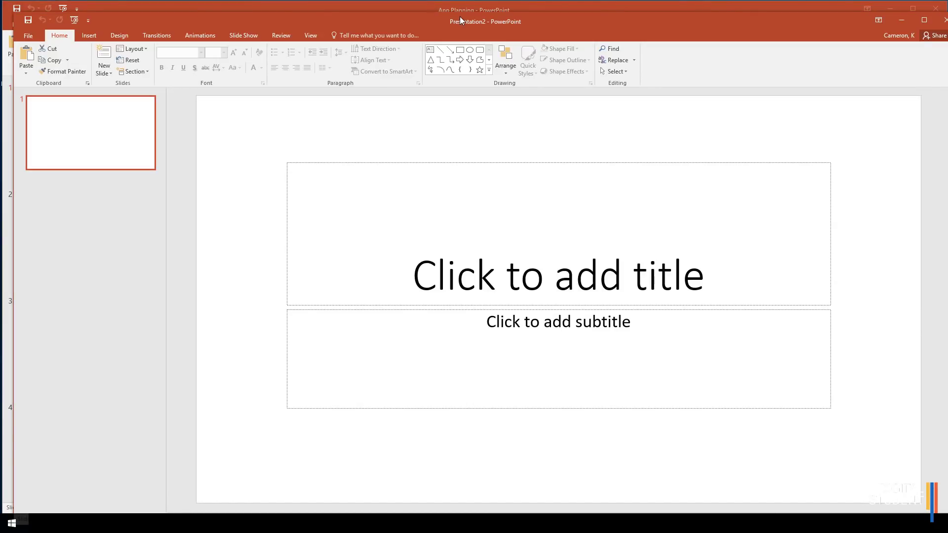
pyautogui.moveTo(534, 19); pyautogui.dragTo(520, 8)
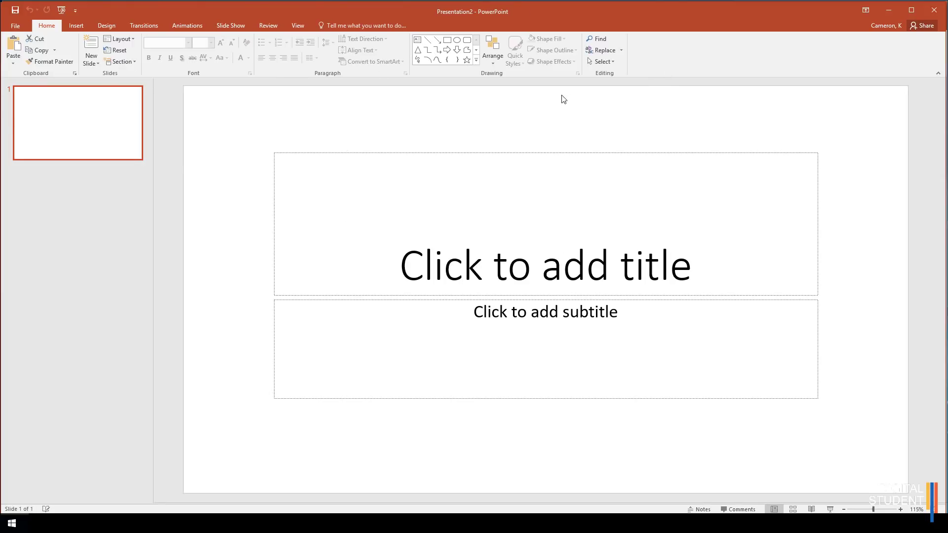
# Bring up the Custom Slide Size settings from Design > Slide Size.
pyautogui.click(108, 29)
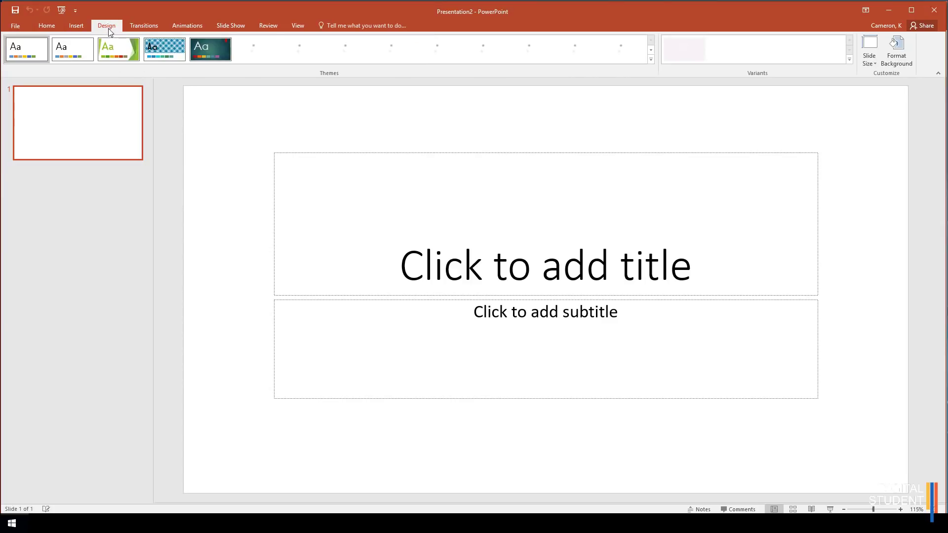
pyautogui.click(870, 54)
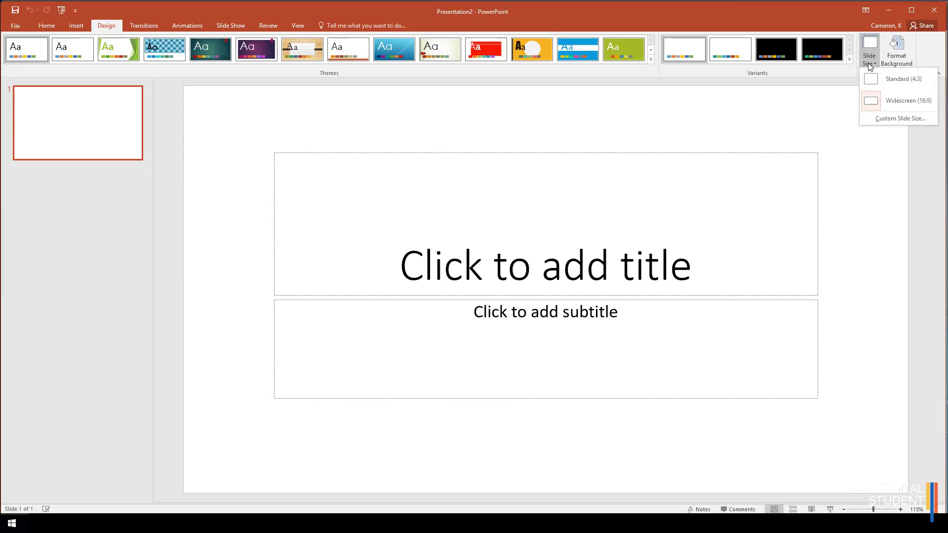
pyautogui.click(893, 119)
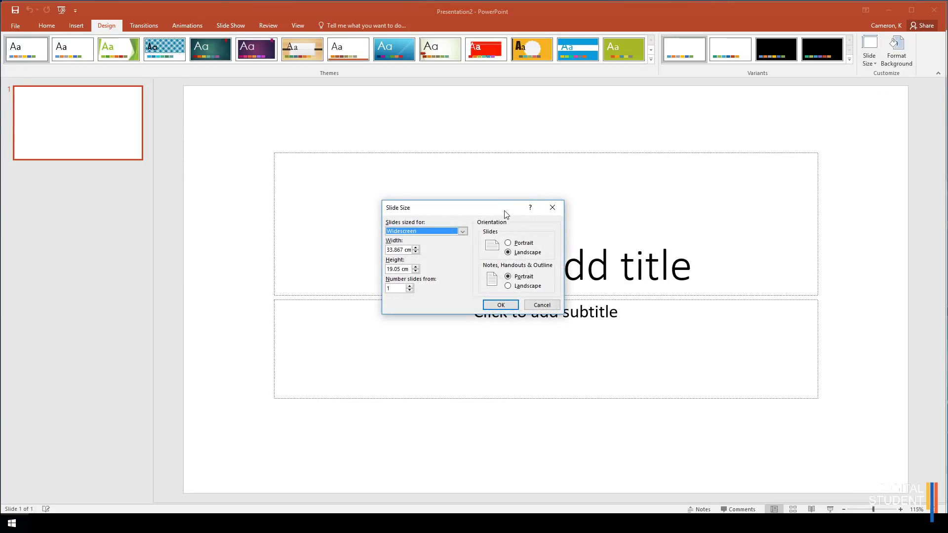
# Enter a custom slide size of 1024px × 768px (27.093 × 20.32 cm).
pyautogui.moveTo(504, 211); pyautogui.dragTo(659, 125)
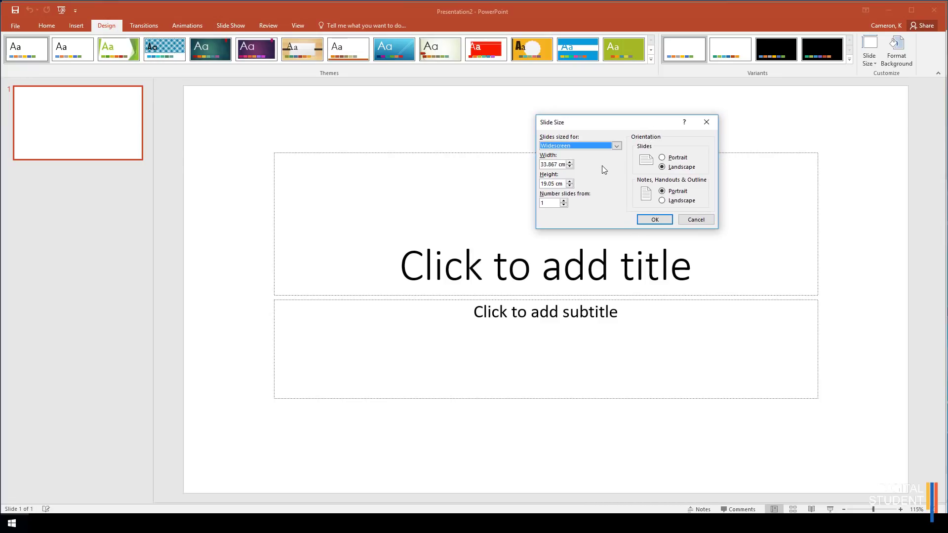
pyautogui.doubleClick(553, 166)
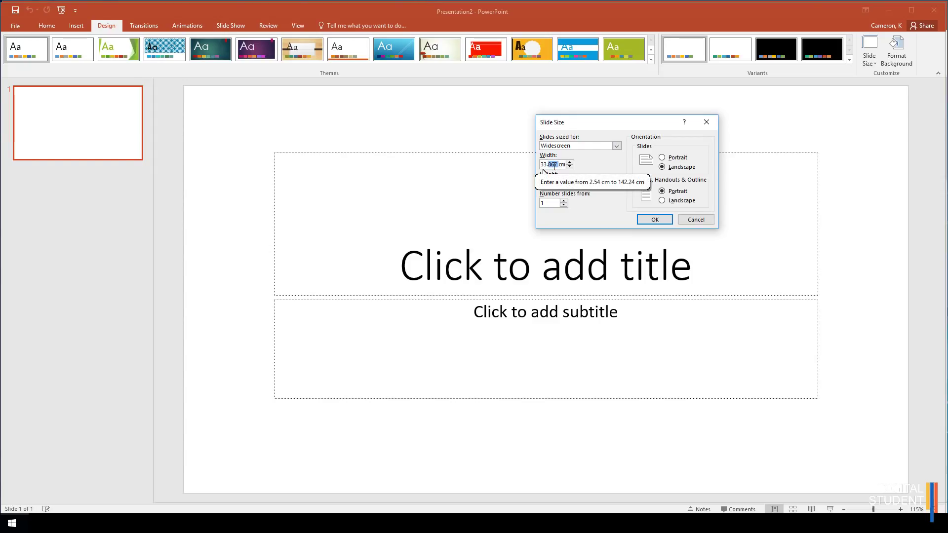
pyautogui.press('BackSpace')
pyautogui.press('BackSpace')
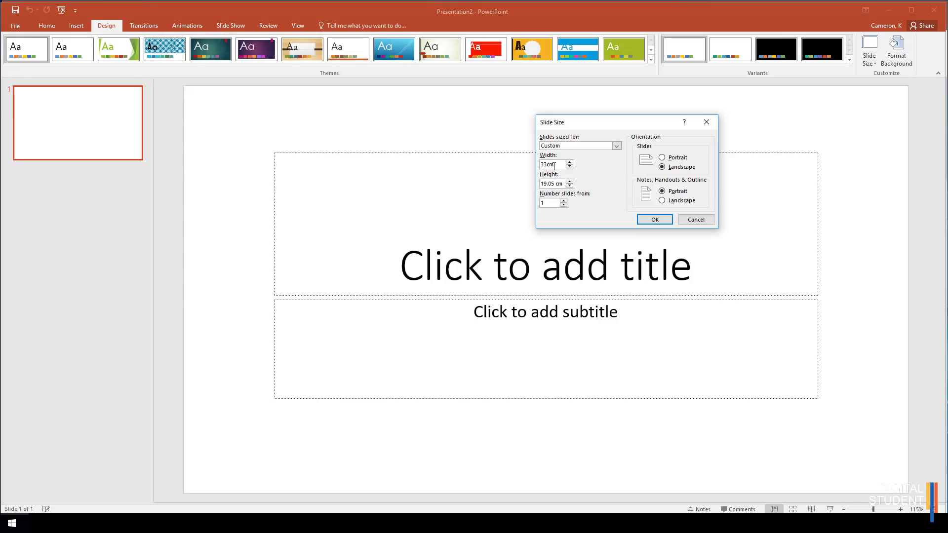
pyautogui.moveTo(554, 165); pyautogui.dragTo(537, 165)
pyautogui.press('BackSpace')
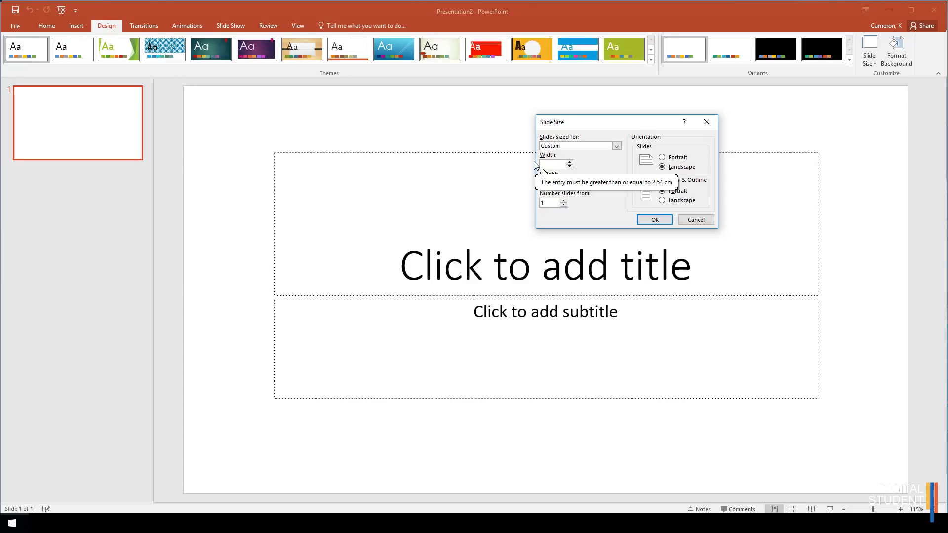
pyautogui.write('10')
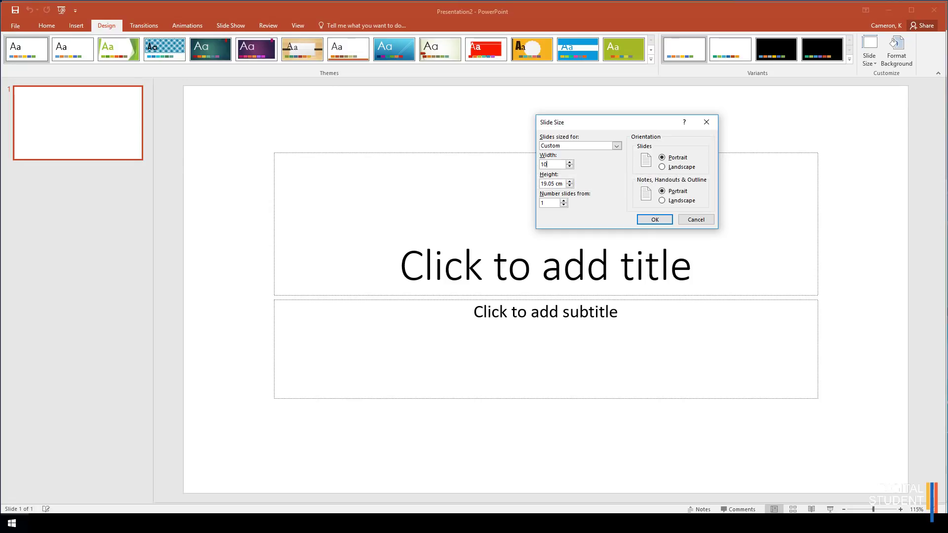
pyautogui.write('24')
pyautogui.click(551, 184)
pyautogui.moveTo(562, 185); pyautogui.dragTo(544, 183)
pyautogui.write('768px')
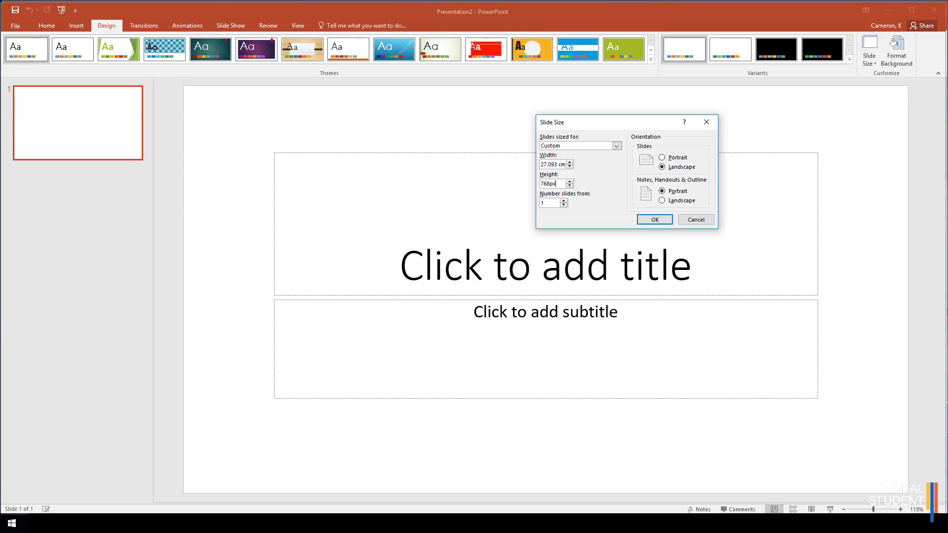
pyautogui.click(555, 165)
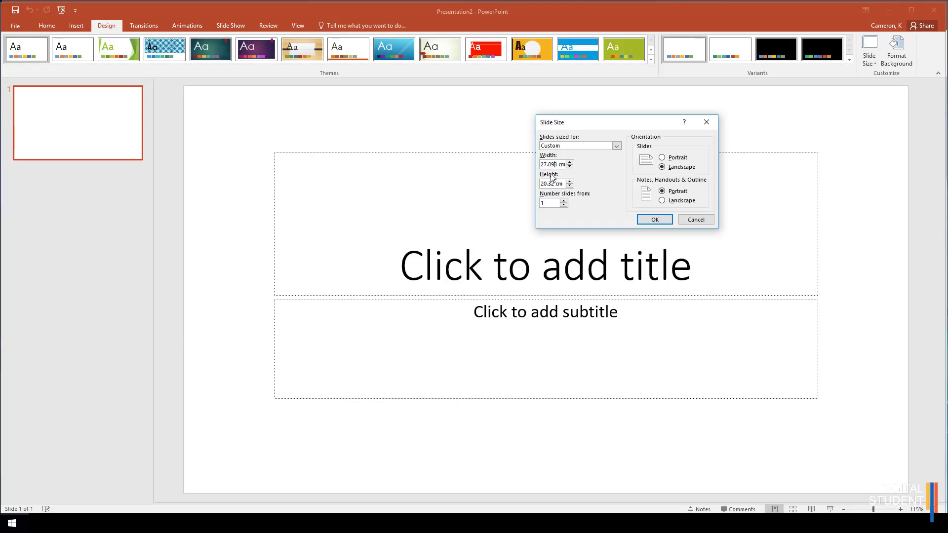
# Apply the 27.093 × 20.32 cm custom size, choosing Maximize for the slide content.
pyautogui.click(653, 220)
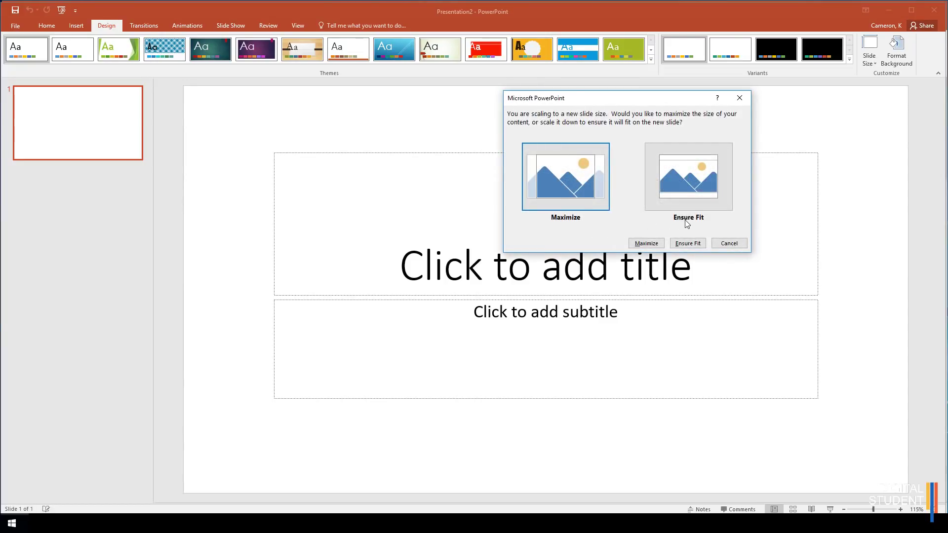
pyautogui.click(590, 193)
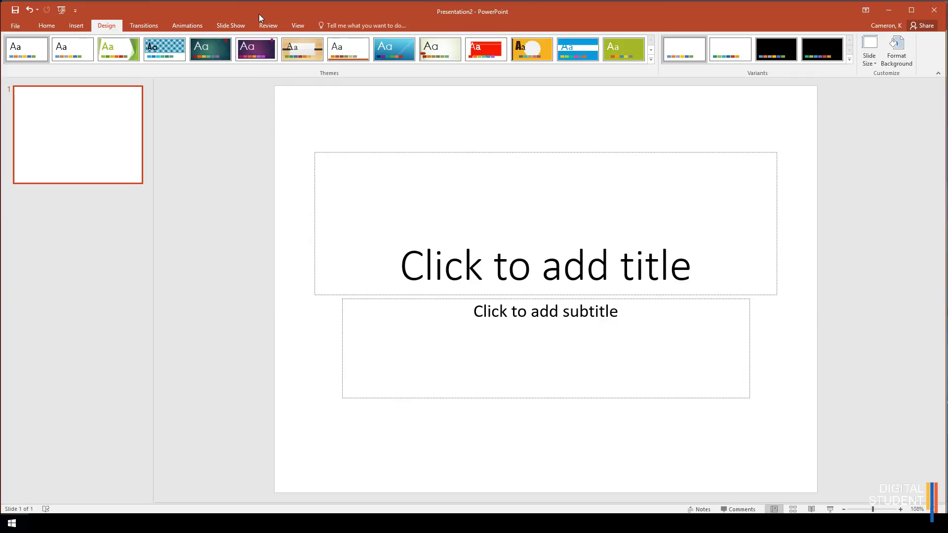
# Browse Save As to Digital Student Live Shows > App Building Project, cancel, then close Presentation2.
pyautogui.click(12, 9)
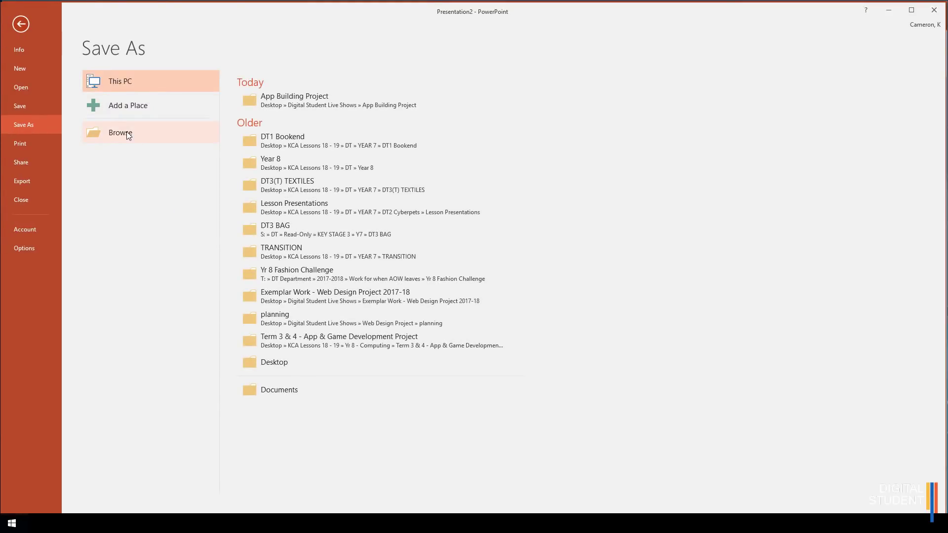
pyautogui.click(128, 136)
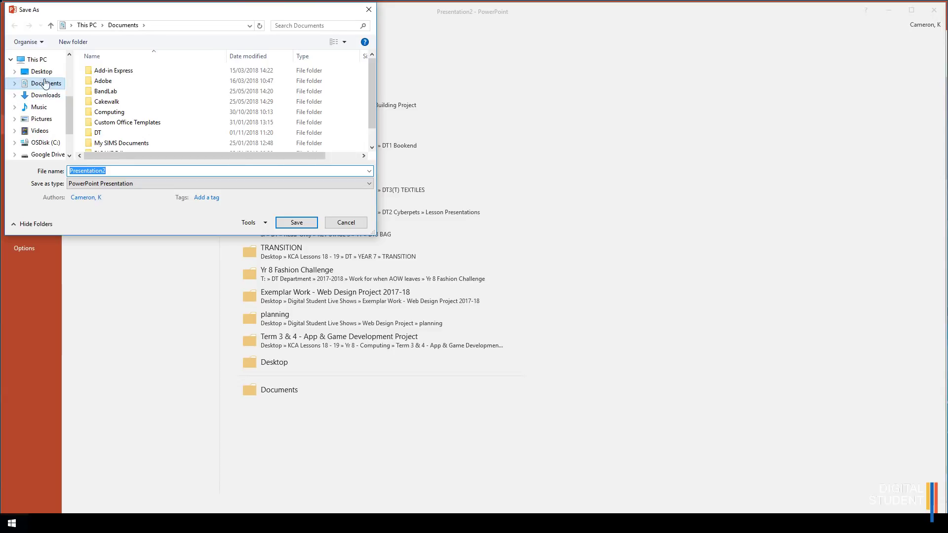
pyautogui.click(41, 71)
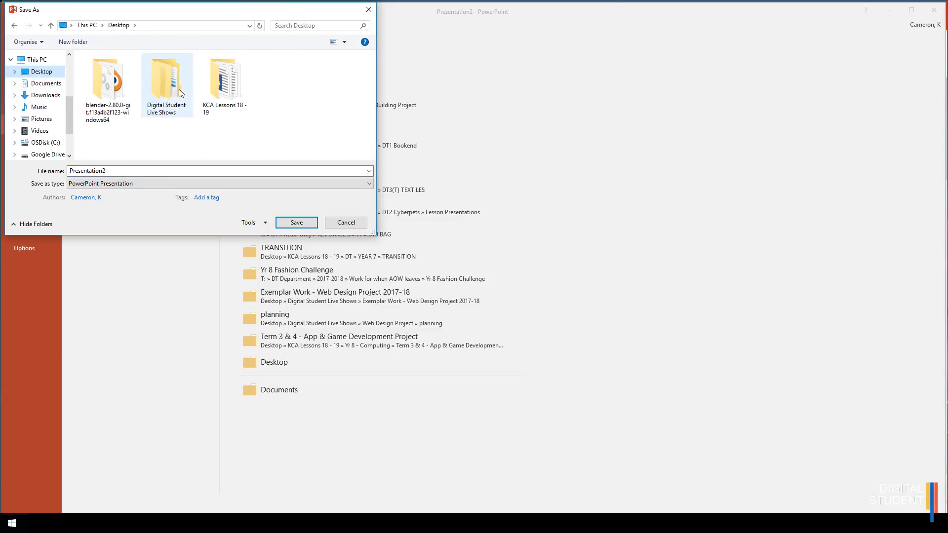
pyautogui.doubleClick(170, 86)
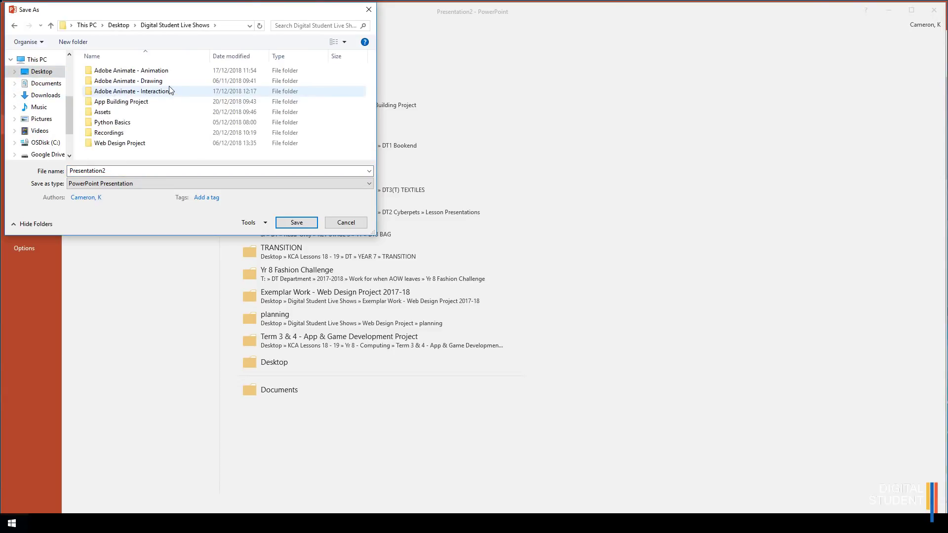
pyautogui.doubleClick(107, 103)
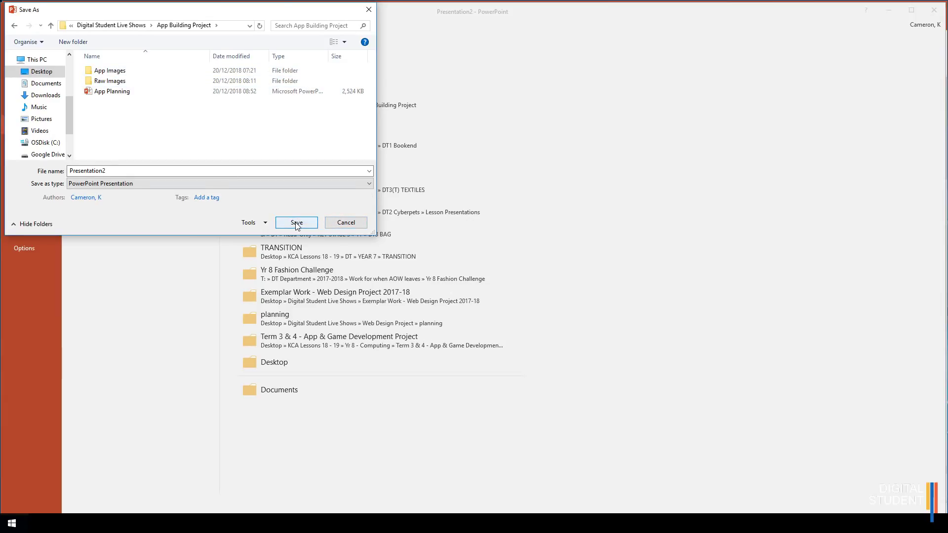
pyautogui.click(345, 222)
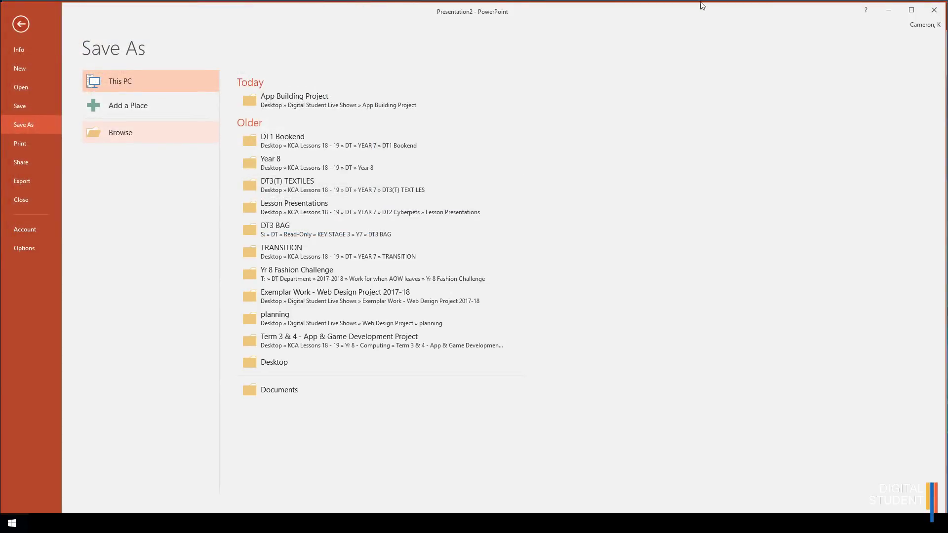
pyautogui.click(932, 9)
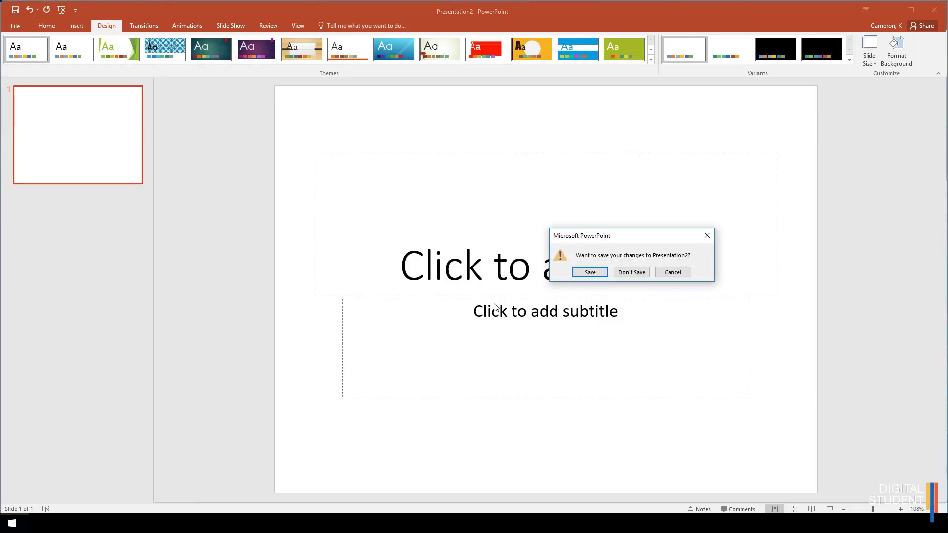
# Discard Presentation2 without saving and switch to the App Building Project folder window.
pyautogui.click(625, 273)
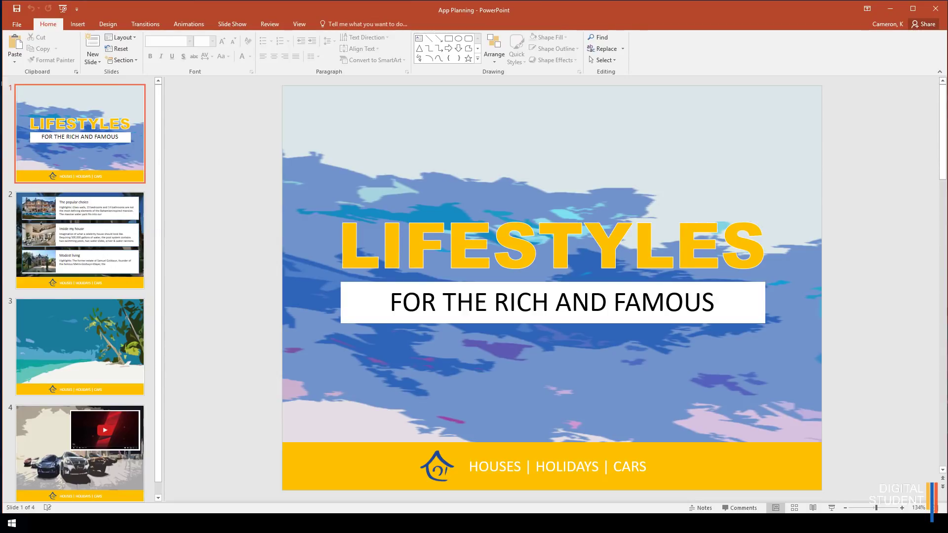
pyautogui.hotkey('alt', 'Tab')
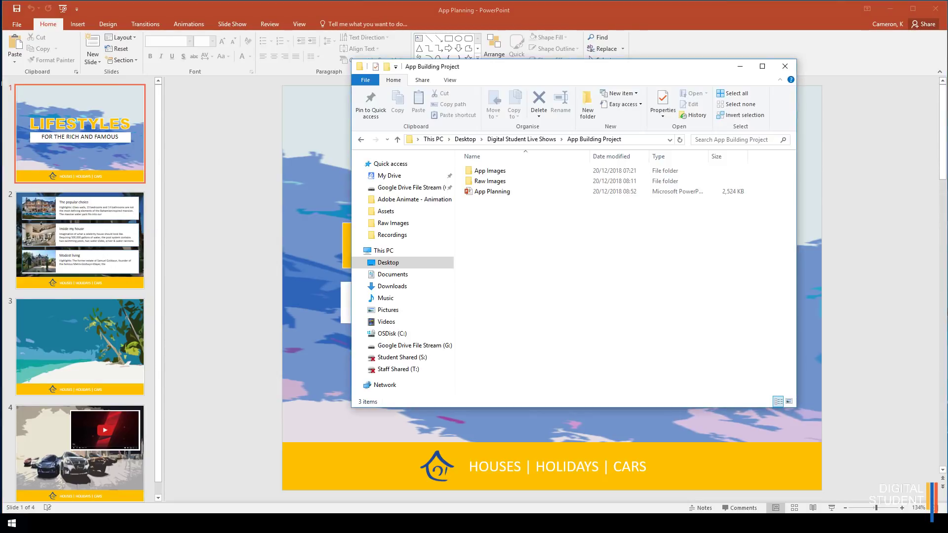
# Open the Raw Images folder to view its nine pictures, then close the folder window.
pyautogui.doubleClick(488, 182)
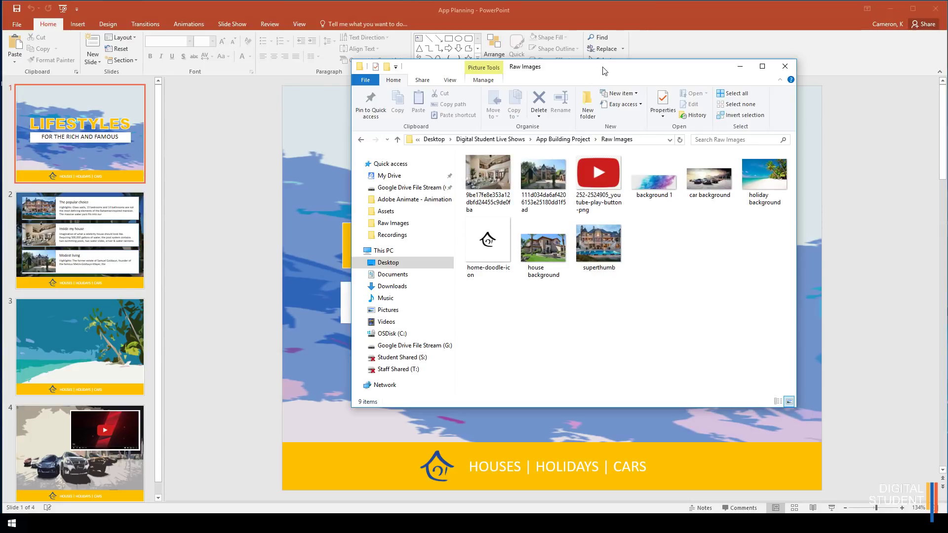
pyautogui.moveTo(603, 71); pyautogui.dragTo(645, 107)
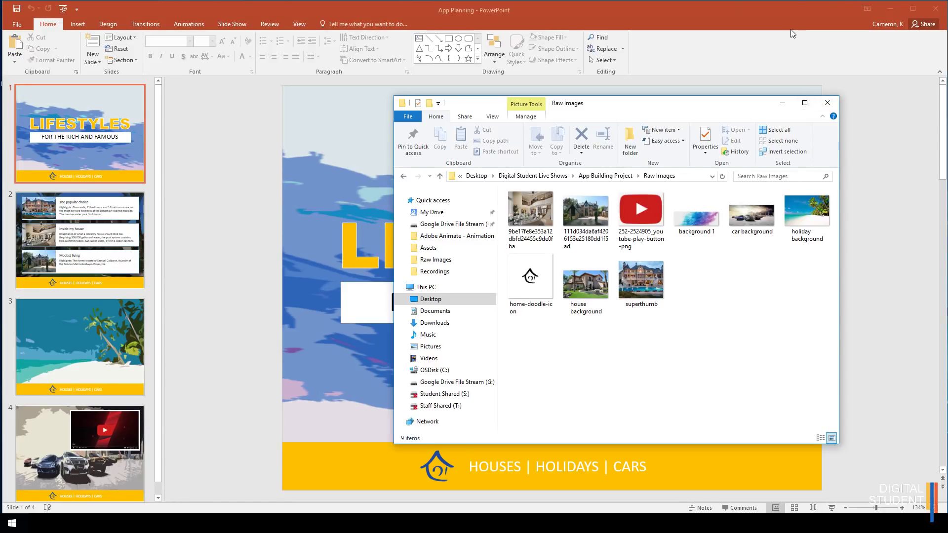
pyautogui.click(820, 110)
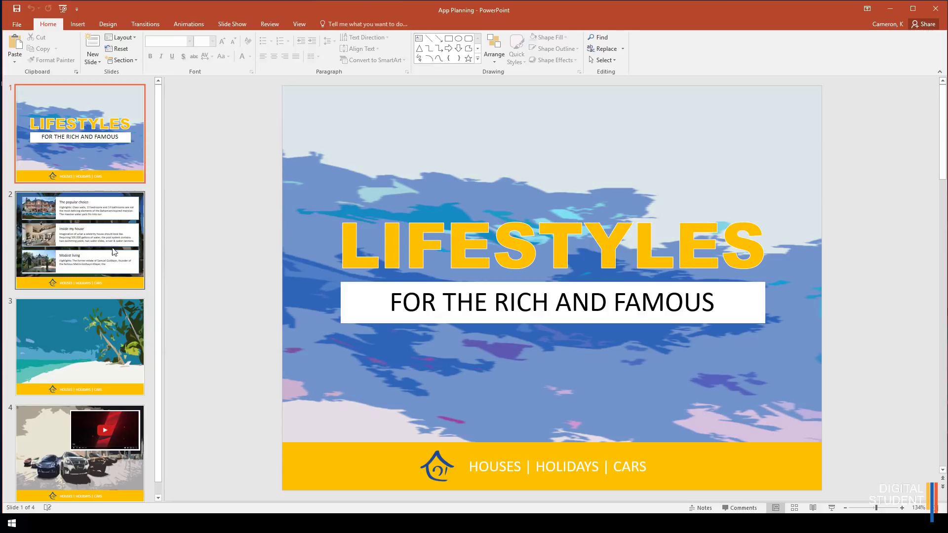
# Bring the Raw Images folder window back up over the App Planning title slide.
pyautogui.scroll(-1, 75, 247)
pyautogui.scroll(1, 59, 261)
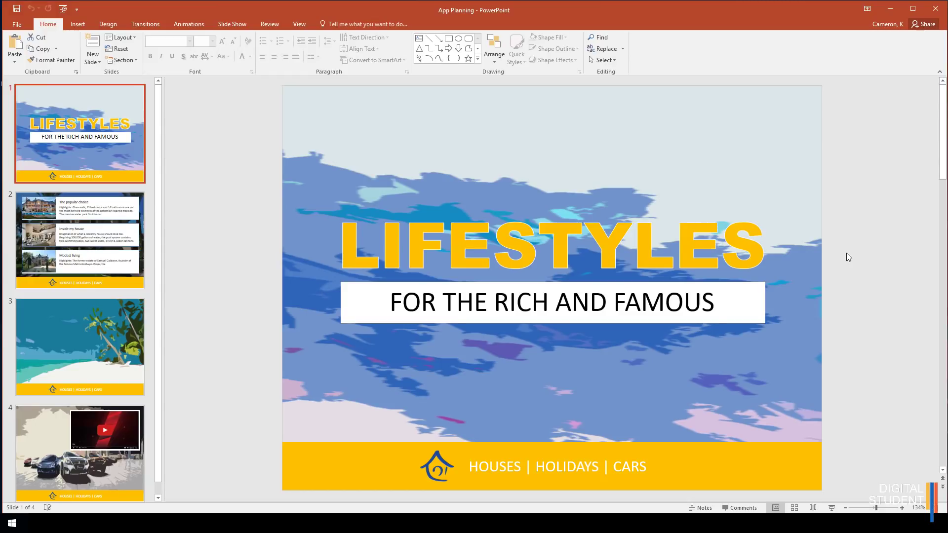
pyautogui.hotkey('alt', 'Tab')
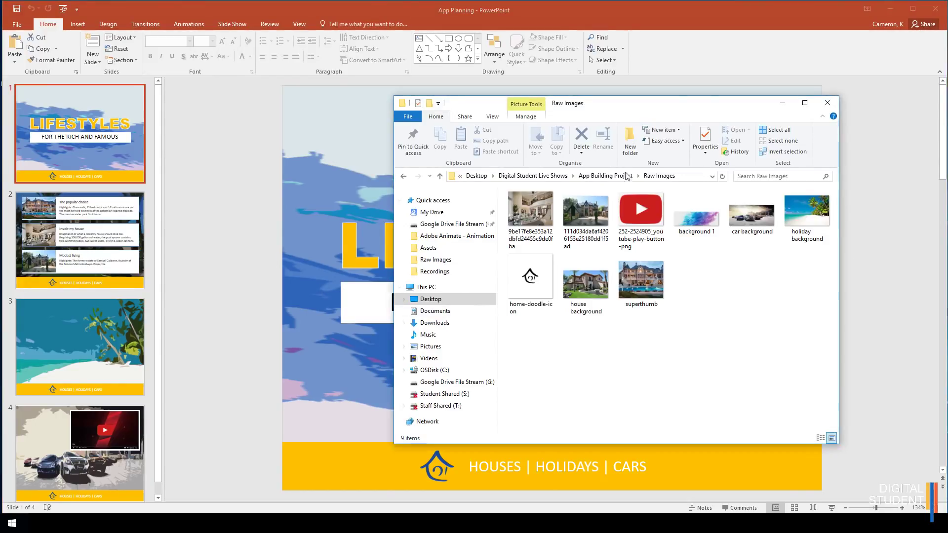
# Move the Raw Images window to the right edge and back, then return to PowerPoint.
pyautogui.moveTo(689, 98); pyautogui.dragTo(931, 62)
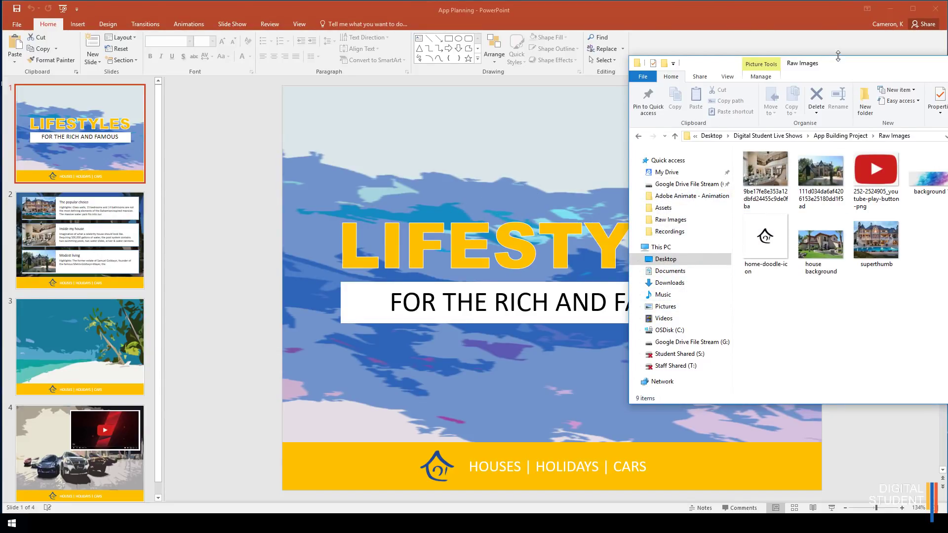
pyautogui.moveTo(838, 58); pyautogui.dragTo(674, 90)
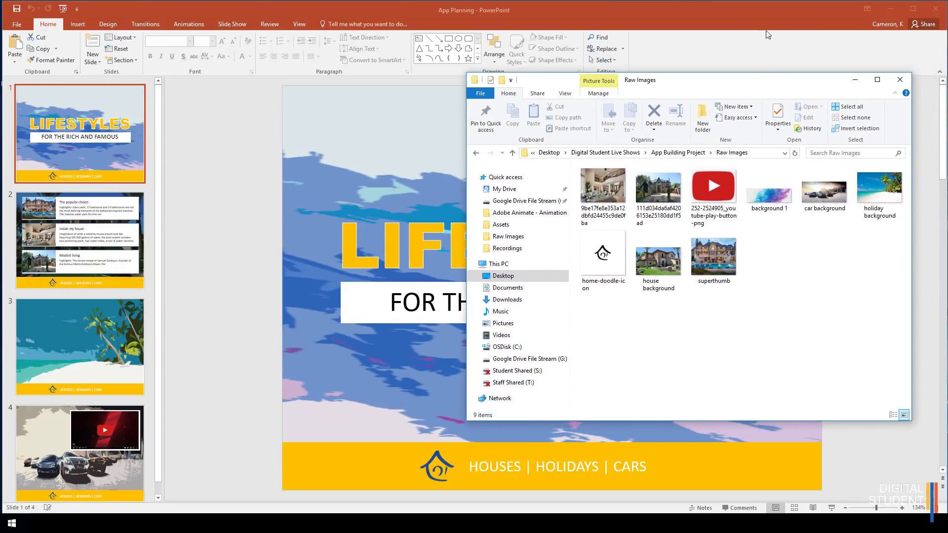
pyautogui.click(755, 4)
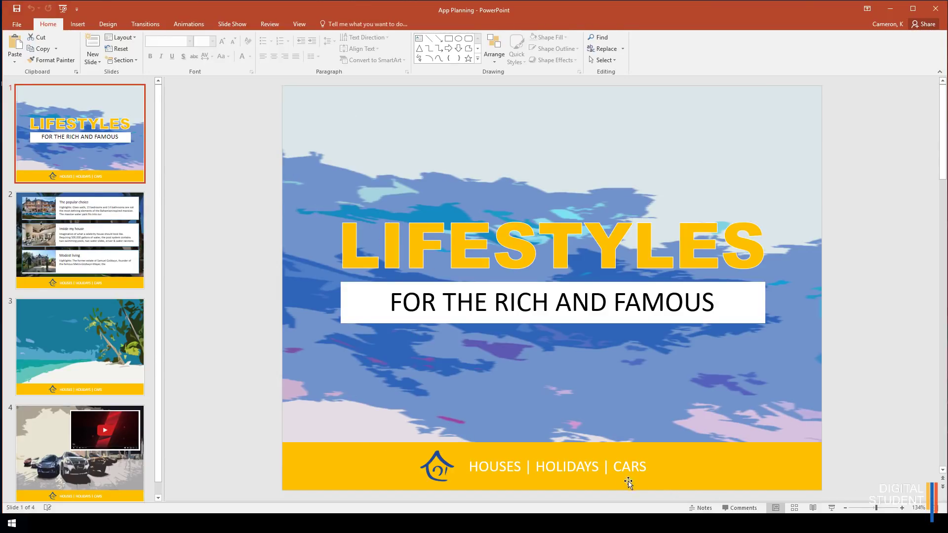
pyautogui.click(497, 467)
pyautogui.doubleClick(497, 467)
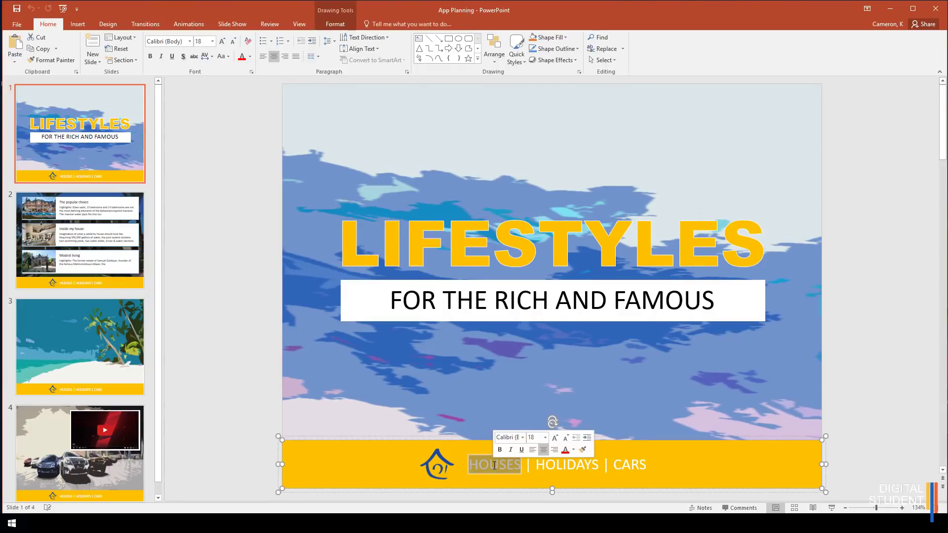
pyautogui.click(856, 409)
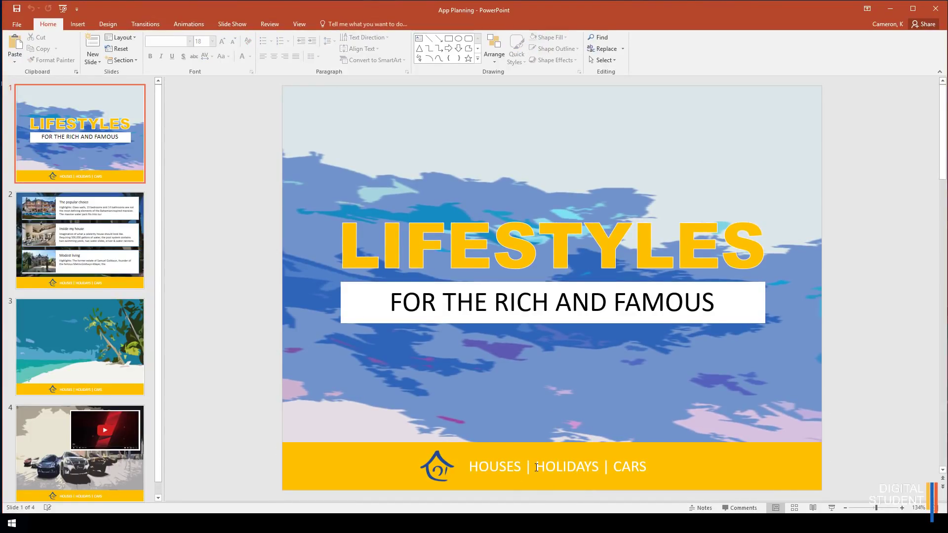
pyautogui.doubleClick(563, 465)
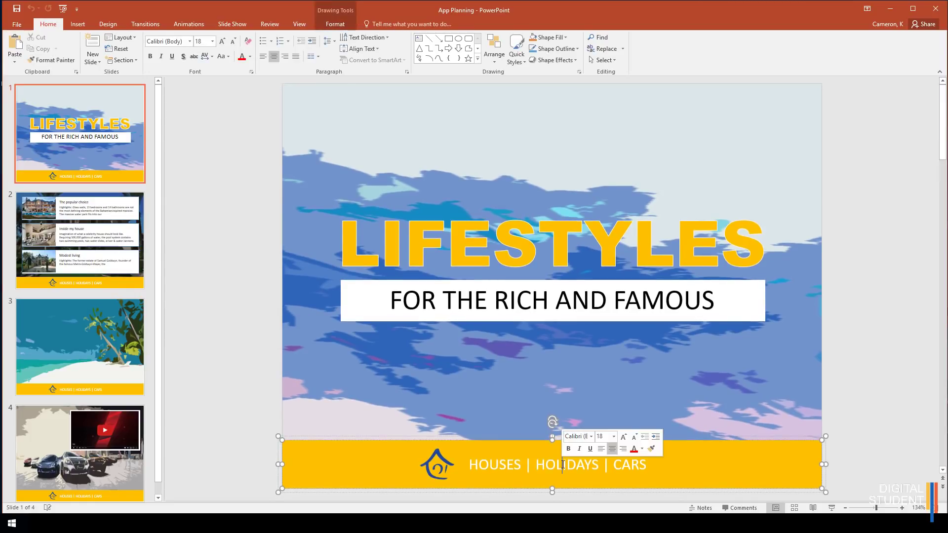
pyautogui.click(846, 418)
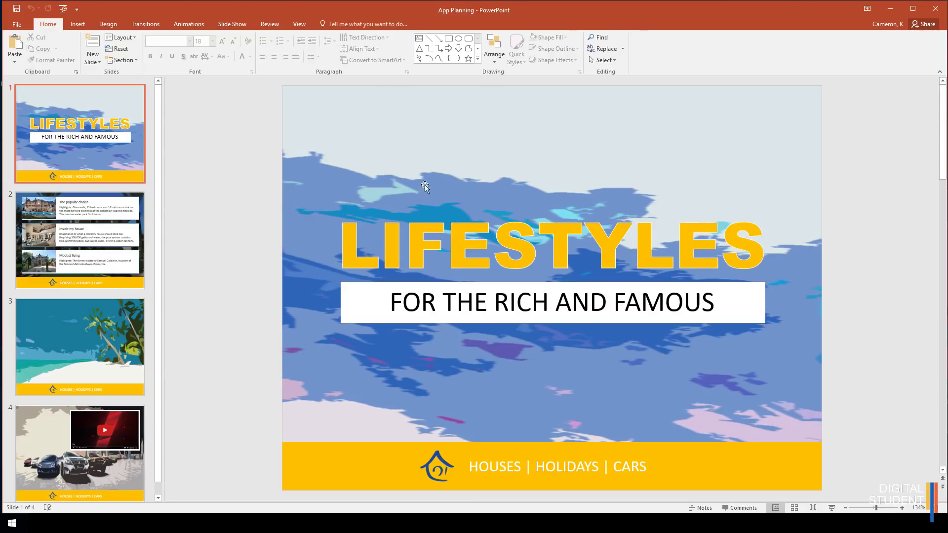
# Step through slides 2, 3 and 4: houses, beach, and cars with embedded video.
pyautogui.click(144, 226)
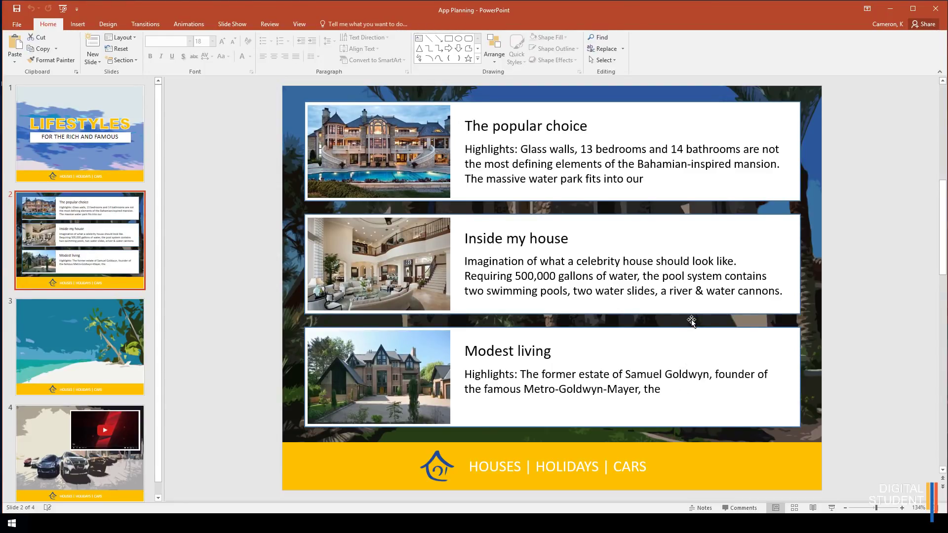
pyautogui.click(87, 355)
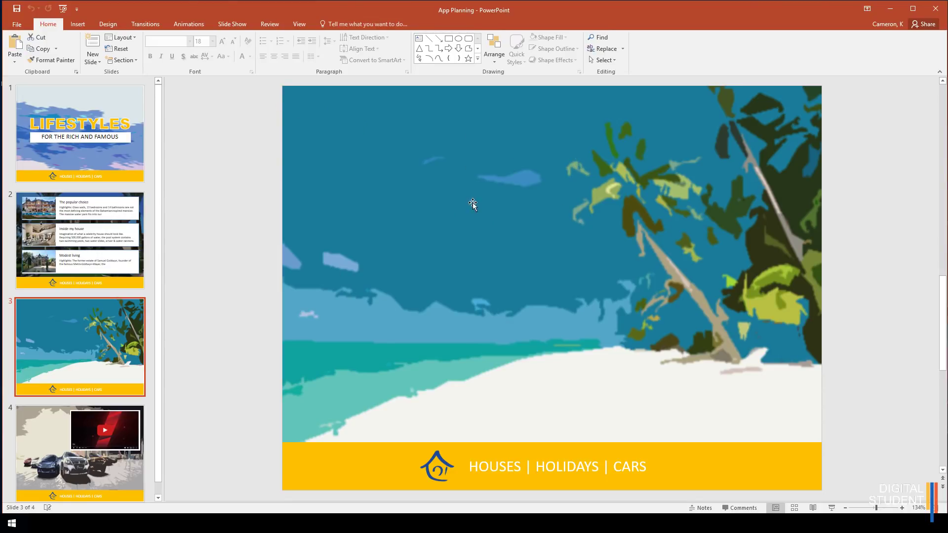
pyautogui.click(63, 461)
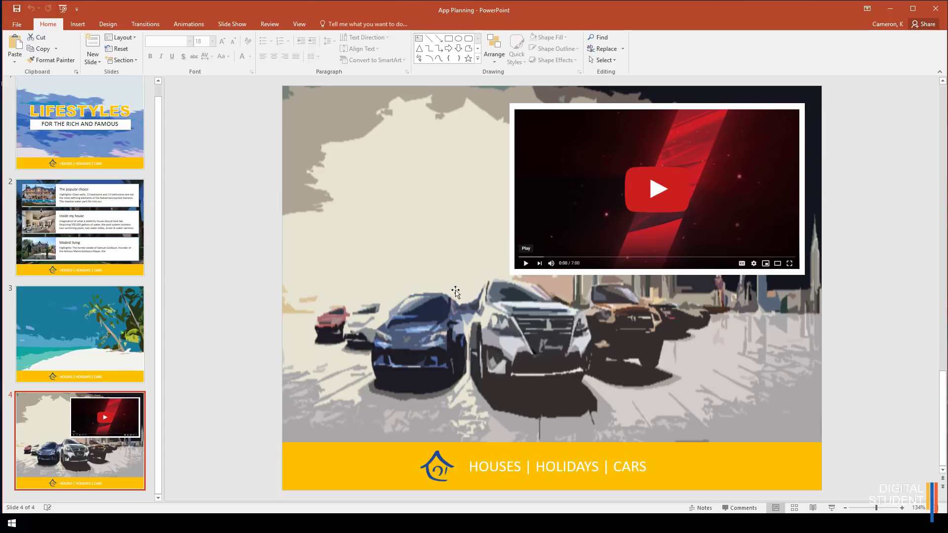
pyautogui.moveTo(160, 176); pyautogui.dragTo(156, 159)
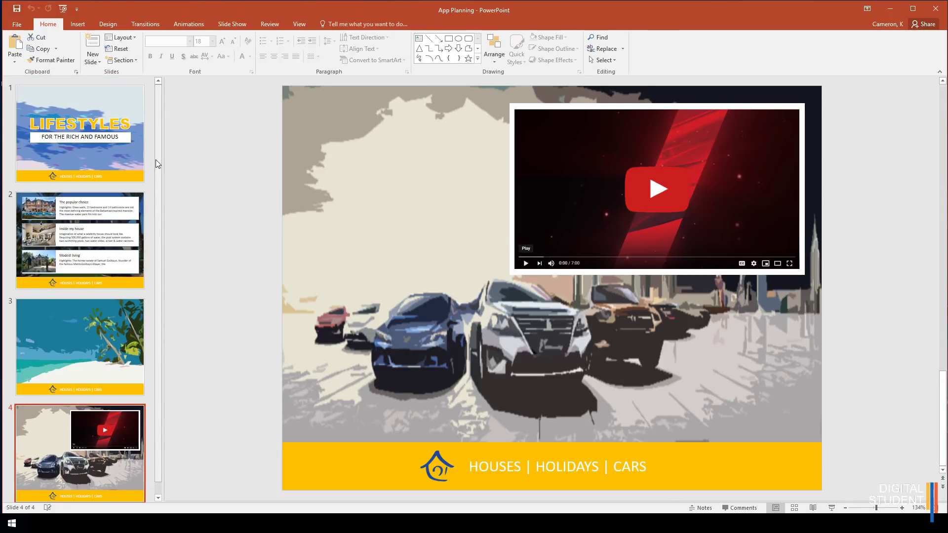